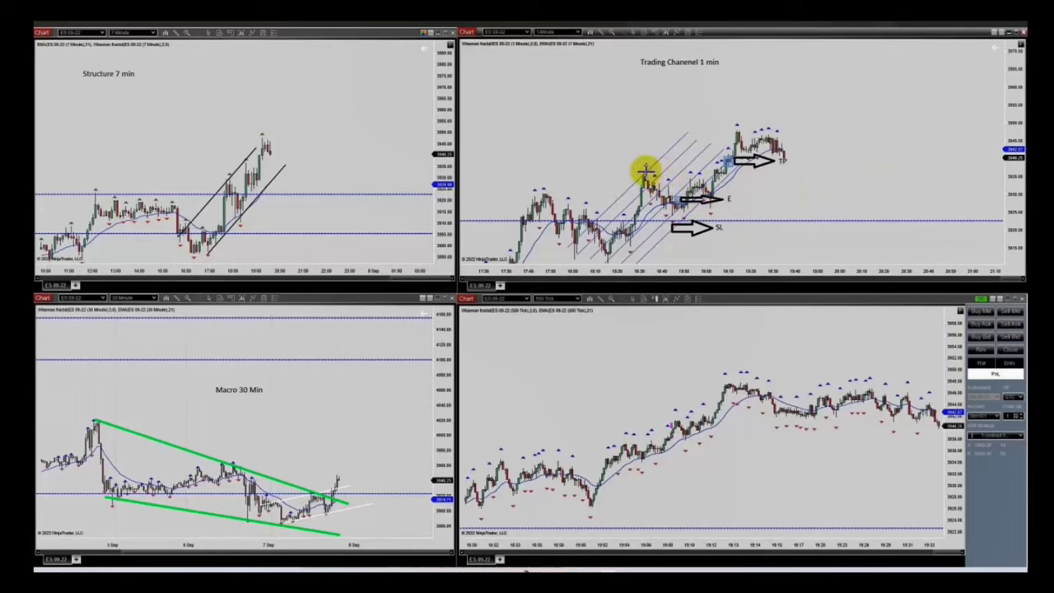
drag(645, 171, 667, 190)
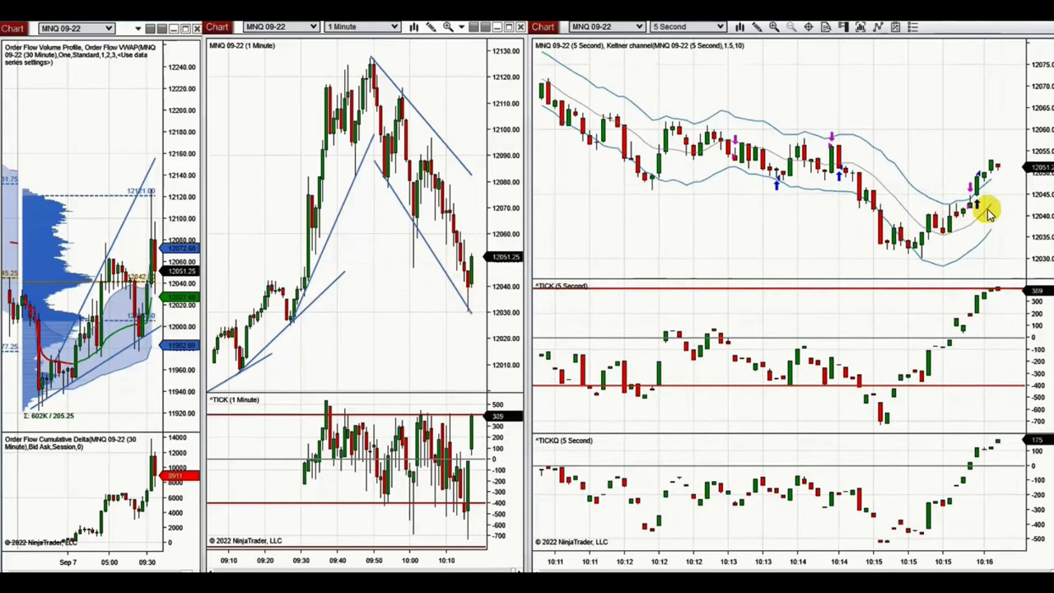
Examine price levels around the latest candles on the MNQ 5-second and 1-minute charts with the crosshair
middle_click(999, 156)
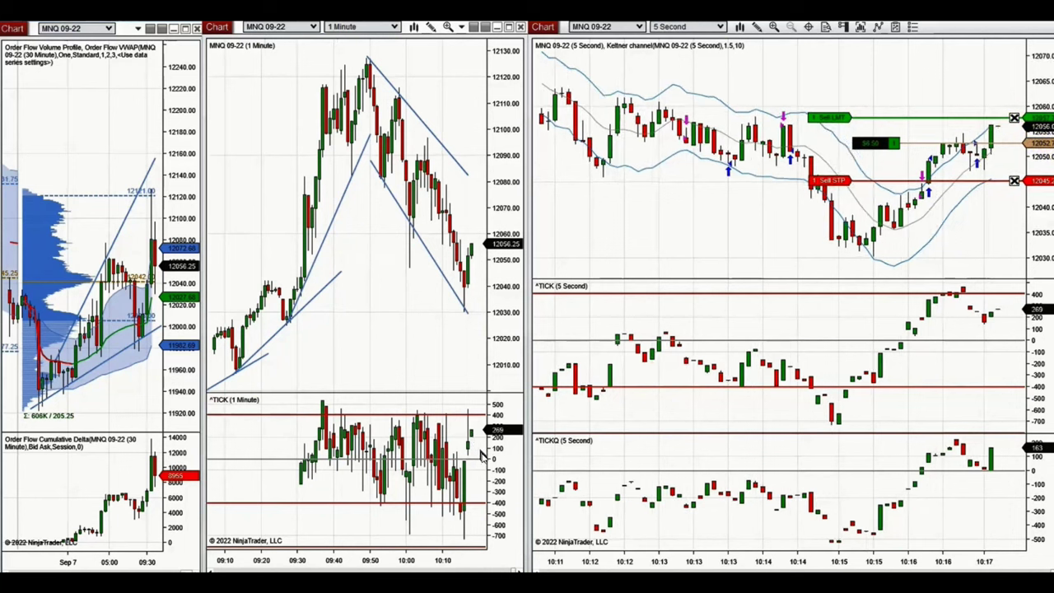
middle_click(997, 181)
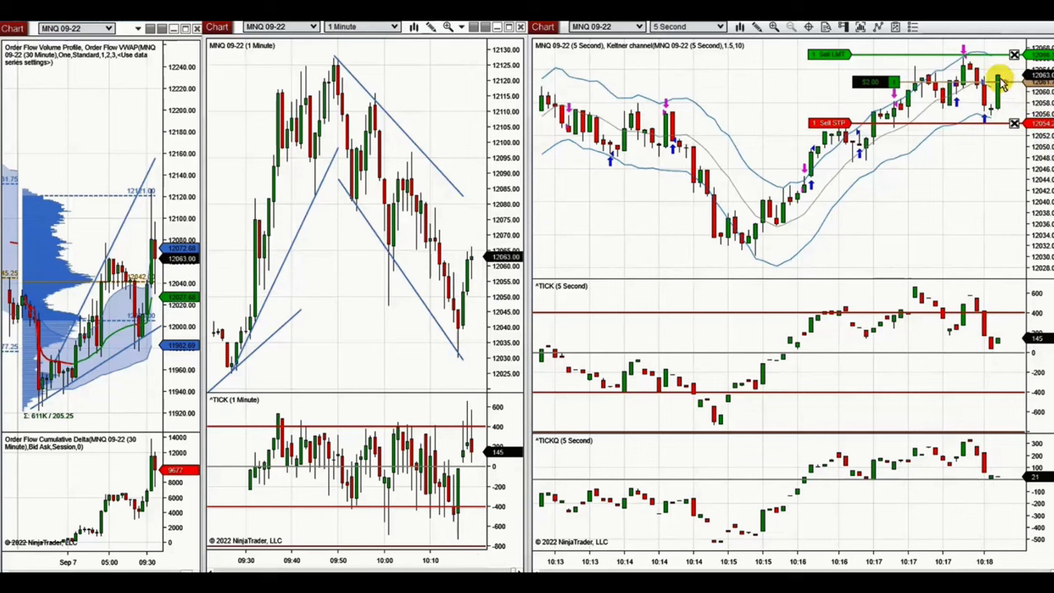
middle_click(1008, 76)
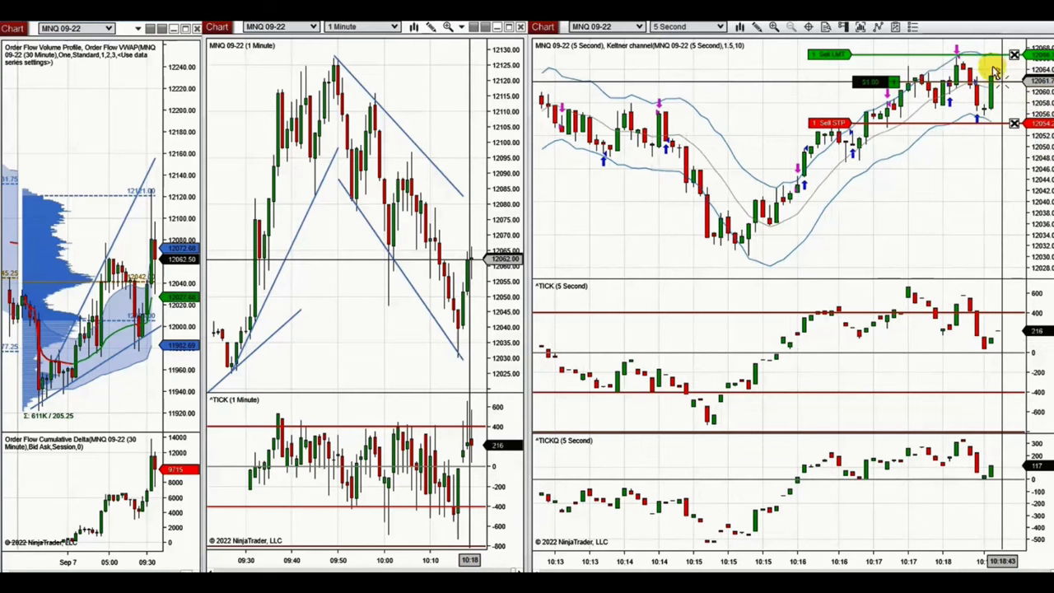
middle_click(998, 80)
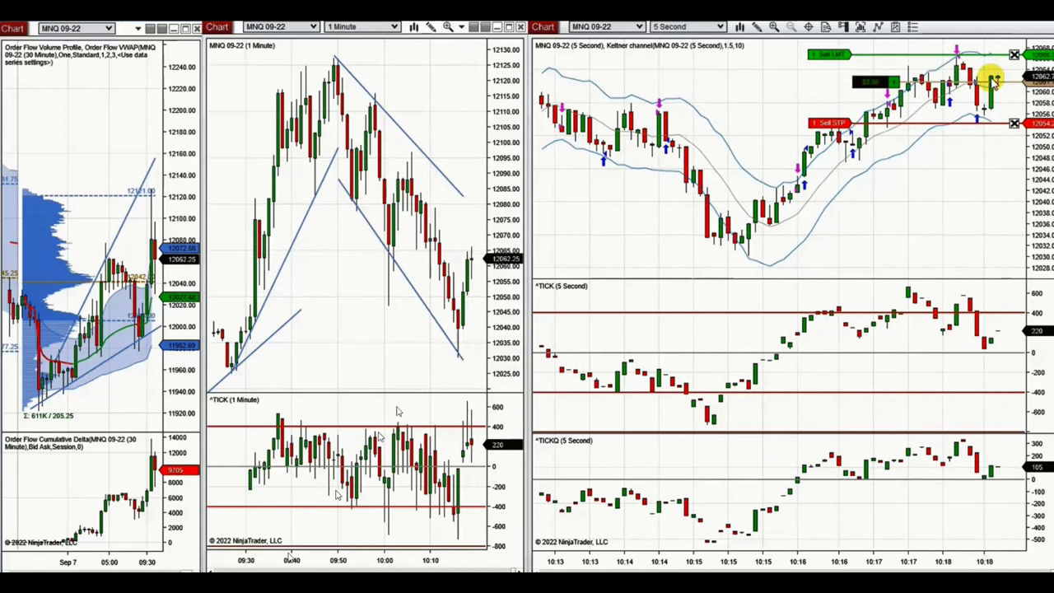
middle_click(996, 83)
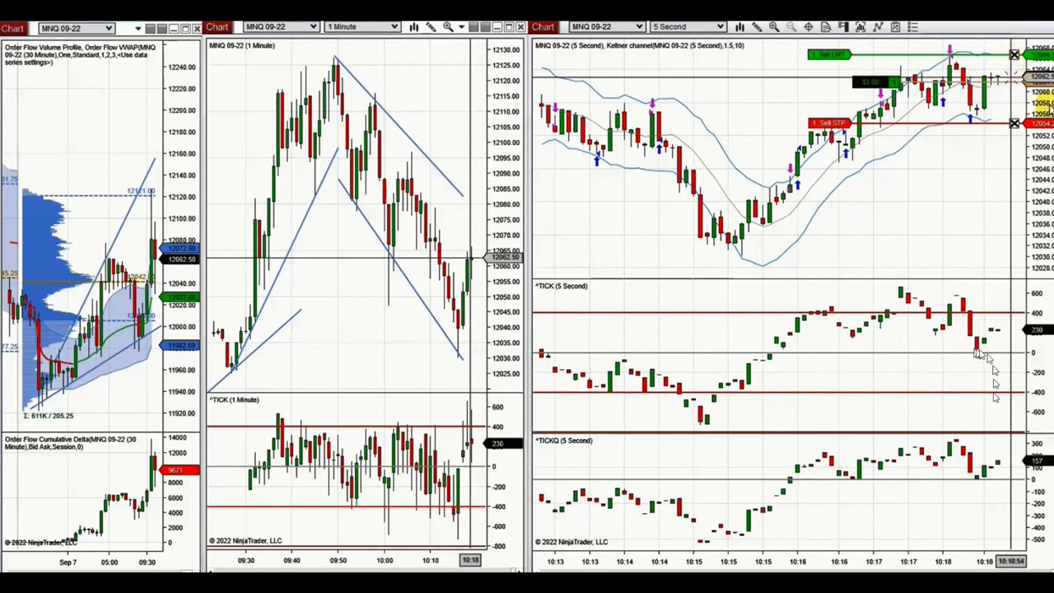
middle_click(998, 325)
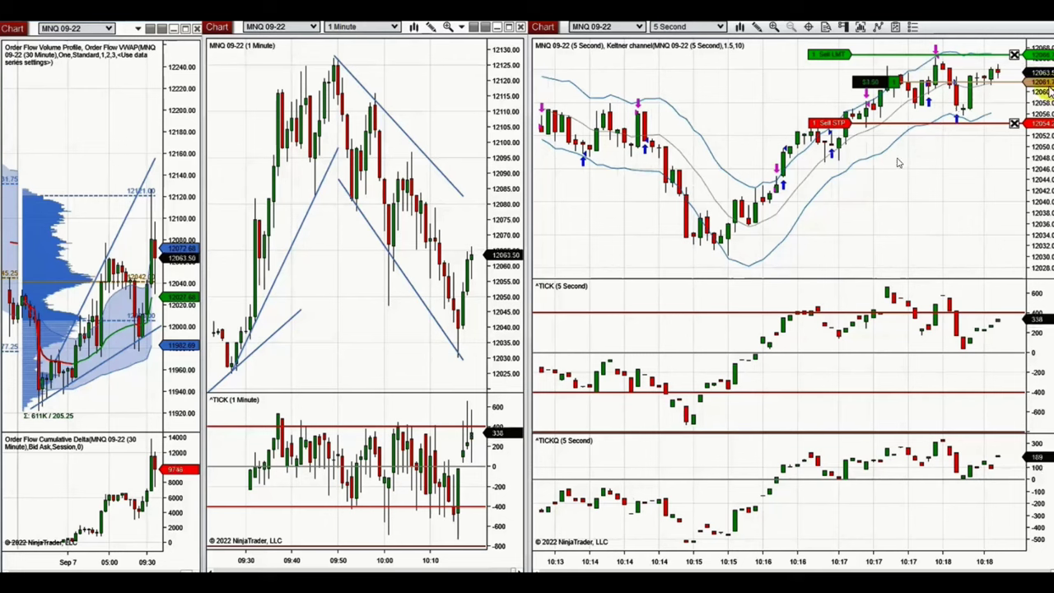
middle_click(1000, 70)
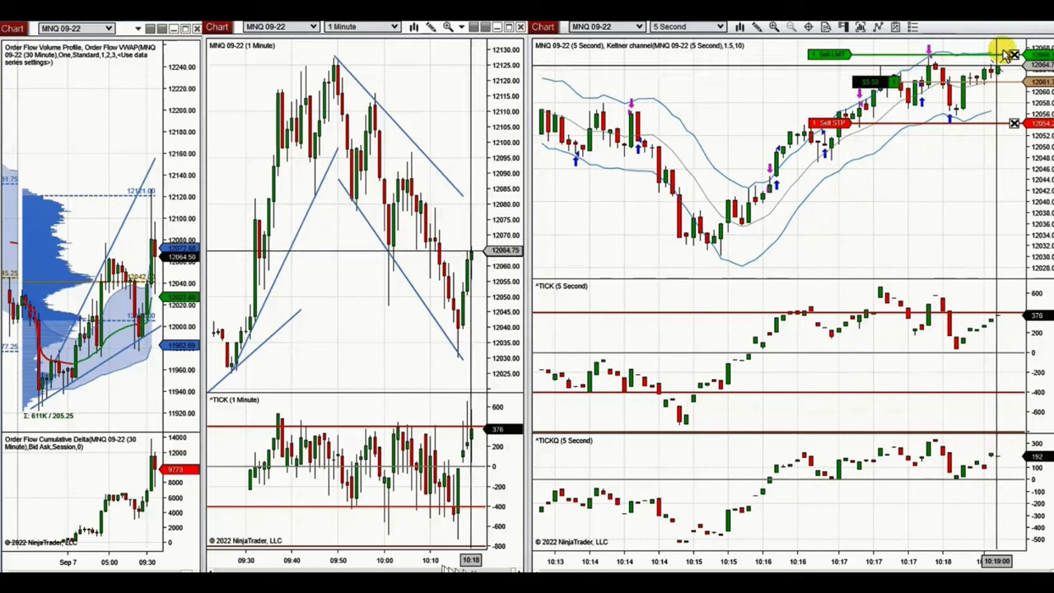
middle_click(464, 256)
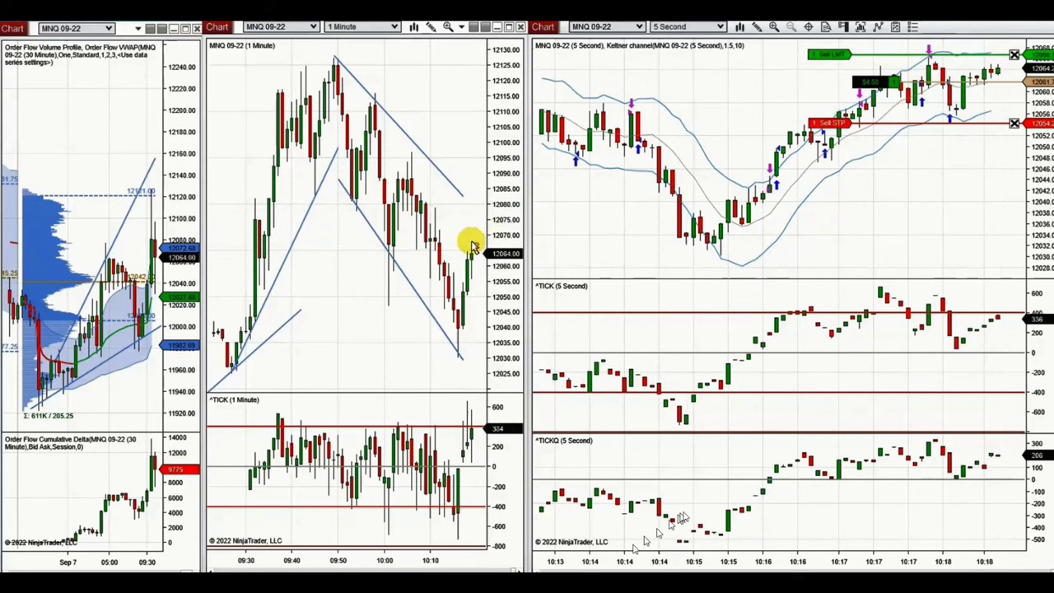
middle_click(464, 200)
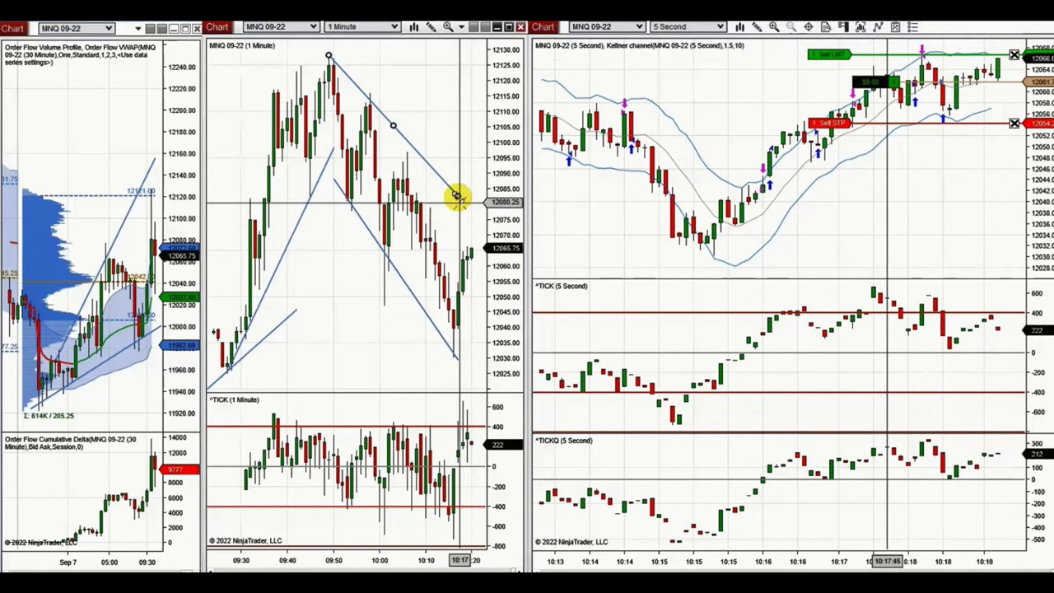
Extend the upper falling trend line on the MNQ 1-minute chart down to about 12052 near 10:28
click(457, 199)
drag(479, 215, 508, 249)
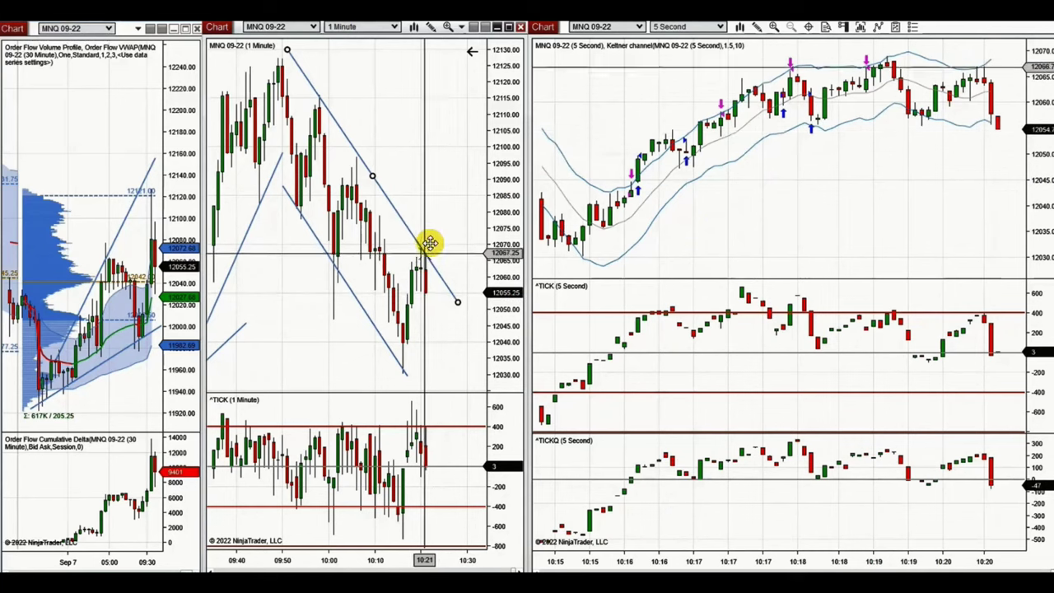
Place a Sell MIT order for 1 contract at 12062.00 on the MNQ 5-second chart
right_click(1008, 93)
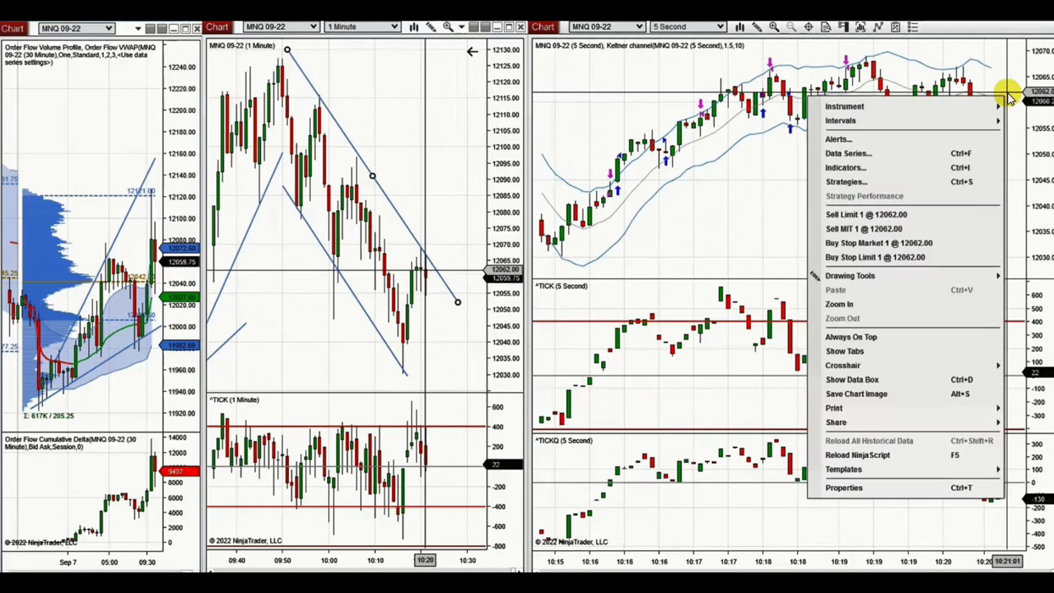
click(864, 230)
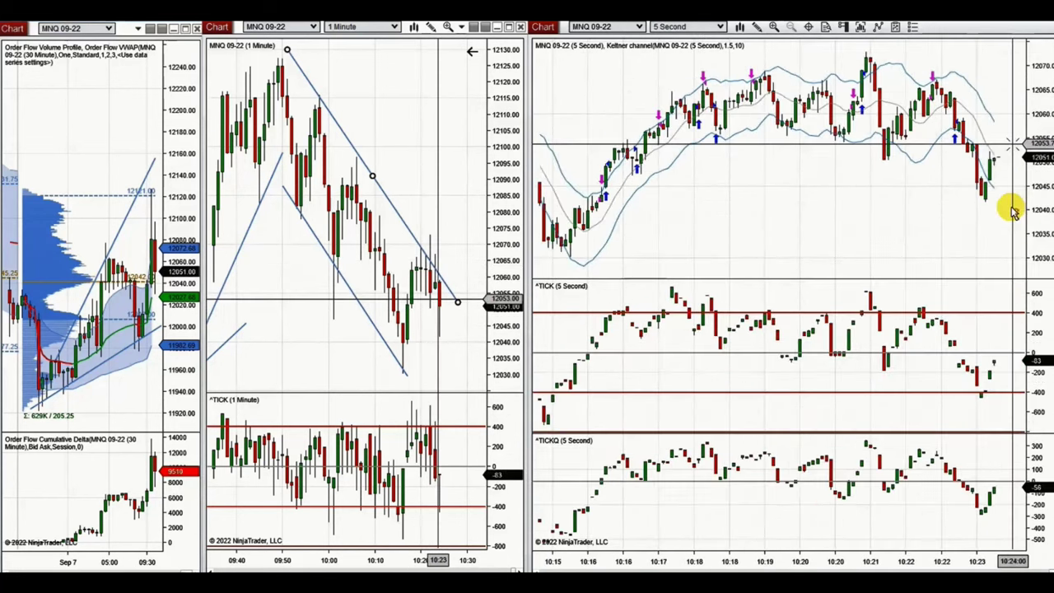
click(1003, 175)
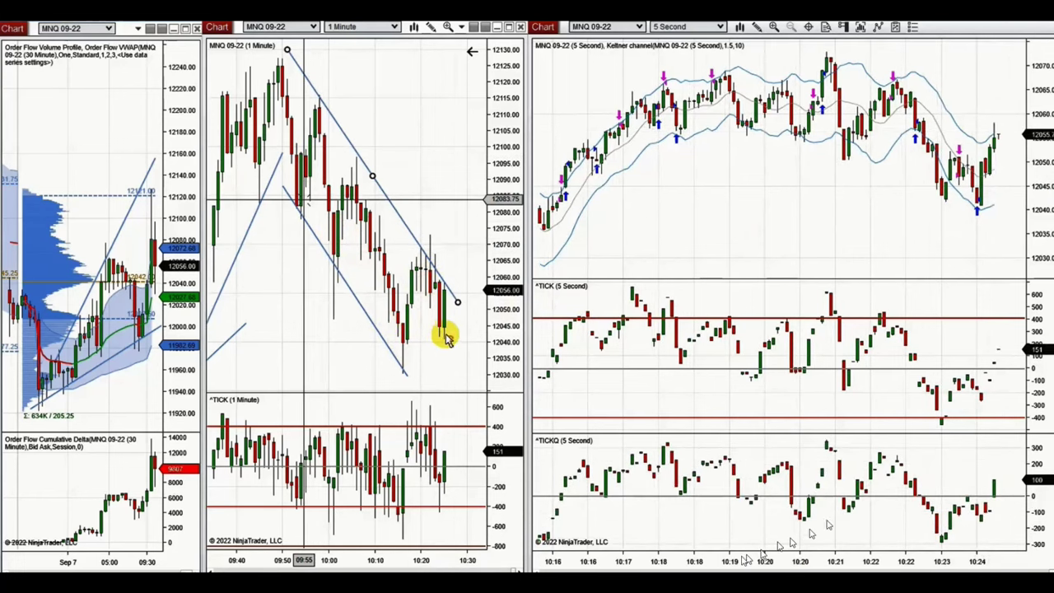
click(994, 135)
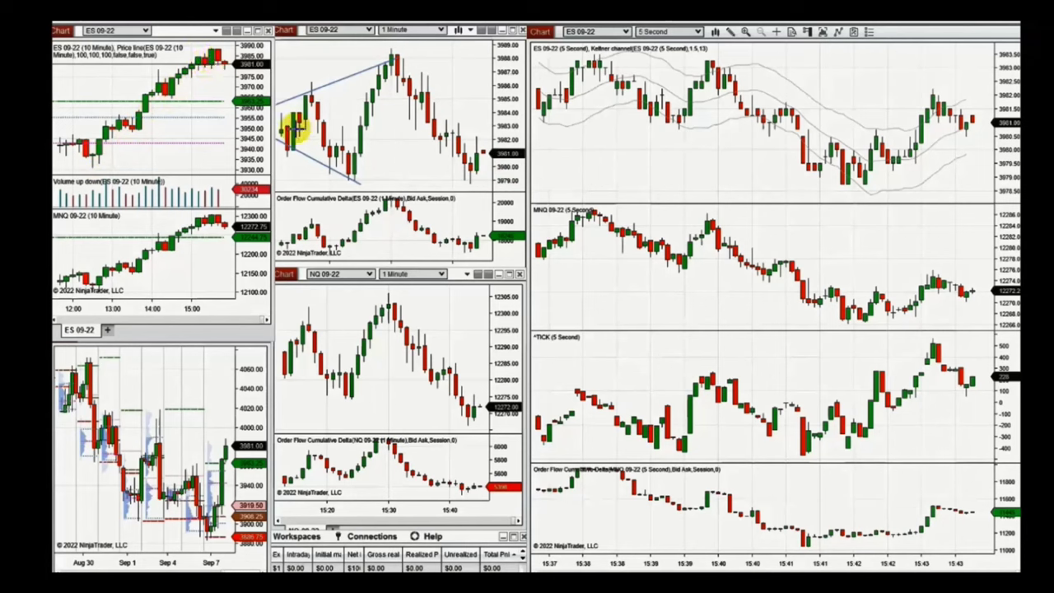
key(Escape)
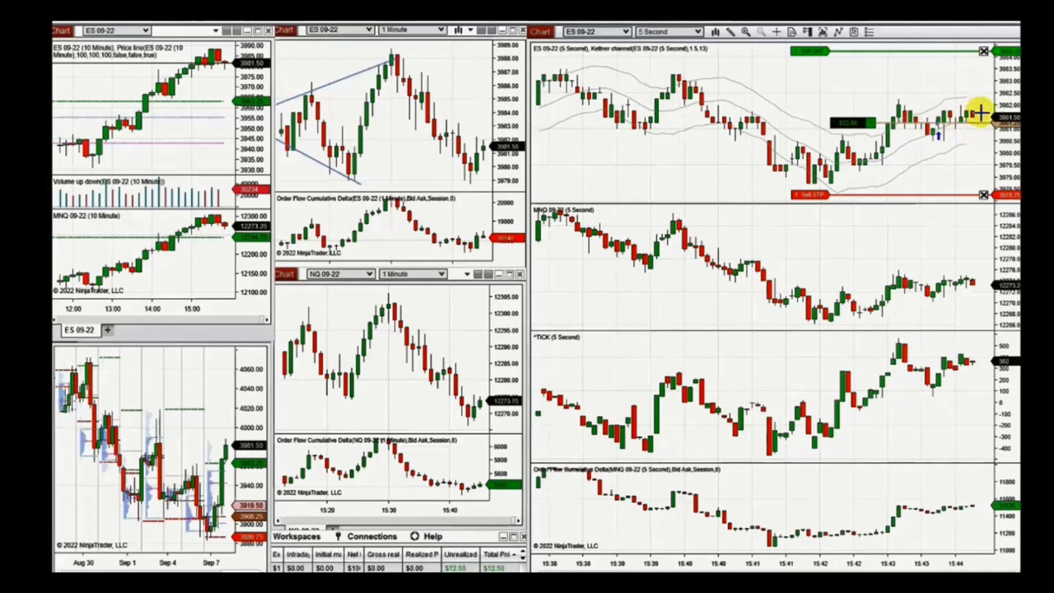
key(ctrl+c)
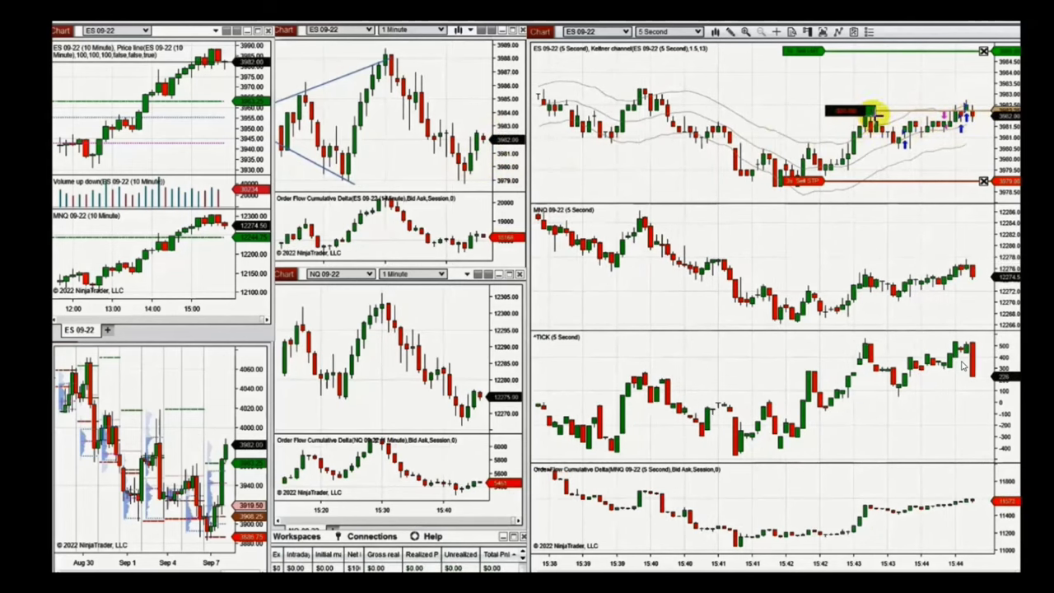
Place a sell limit order for 1 contract on the ES 5-second chart and move it slightly lower
click(913, 104)
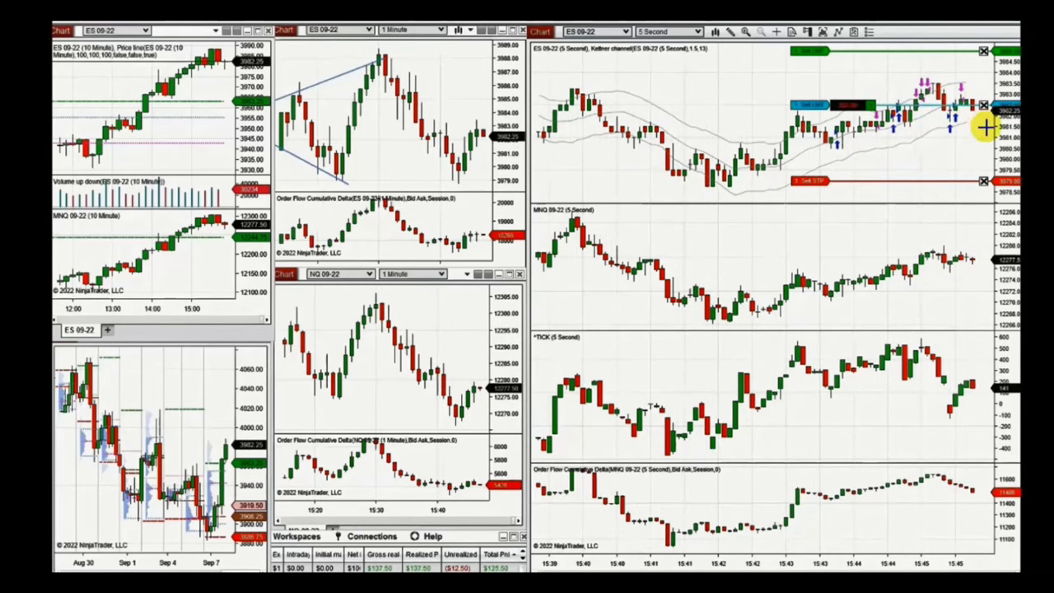
drag(971, 106, 976, 114)
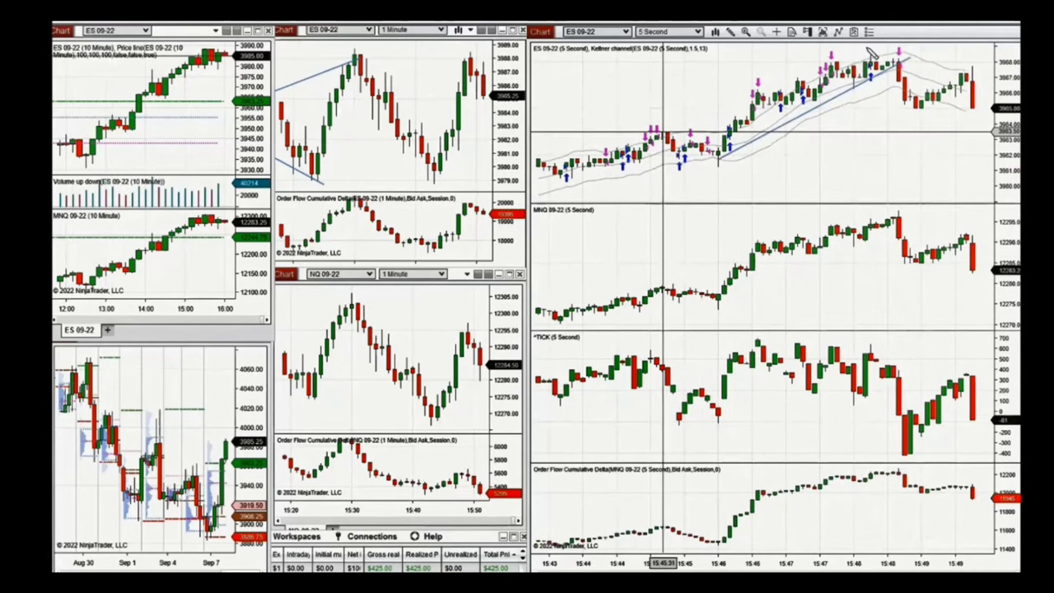
Draw the rising channel's upper line and a pair of falling trend lines around the pullback on the ES 5-second chart
click(865, 48)
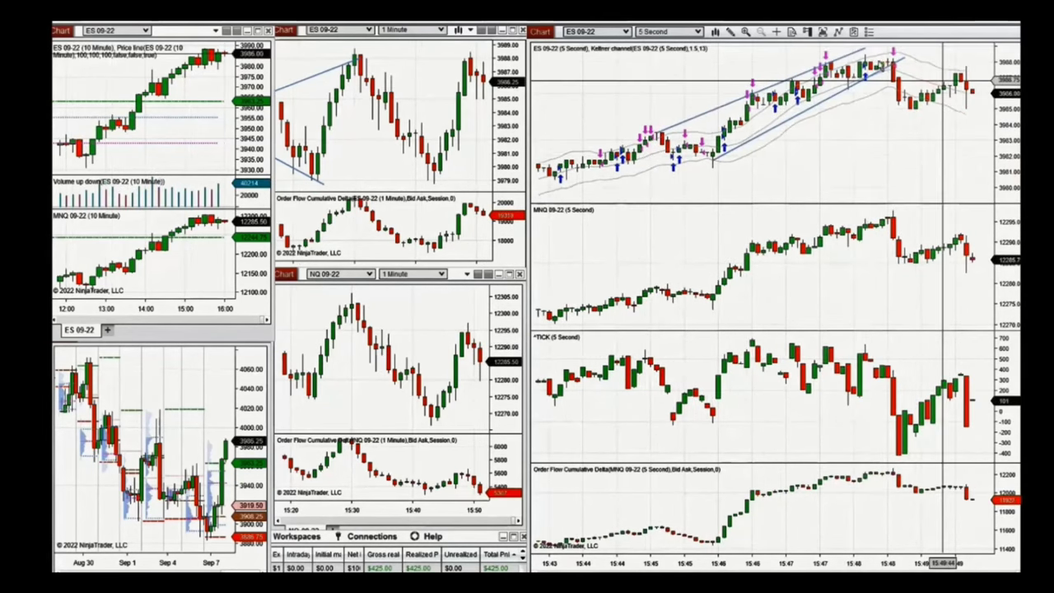
click(865, 56)
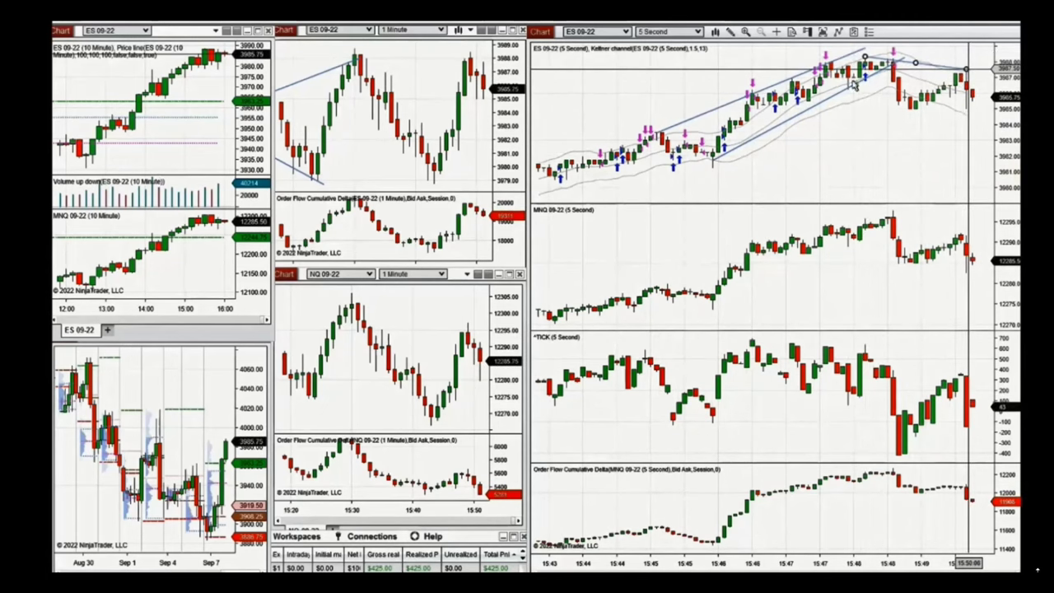
drag(855, 86, 951, 132)
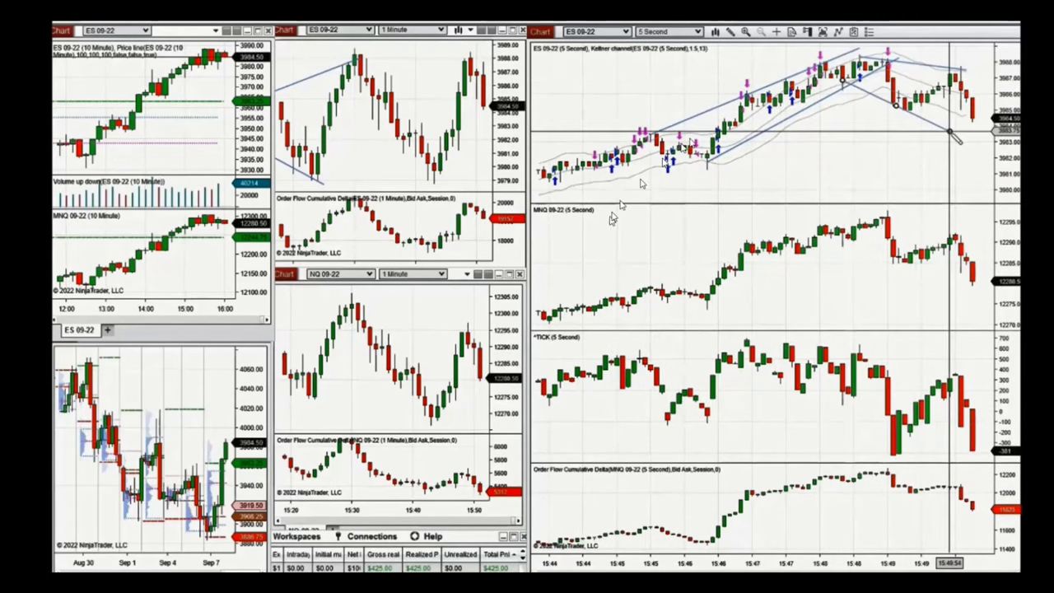
click(949, 131)
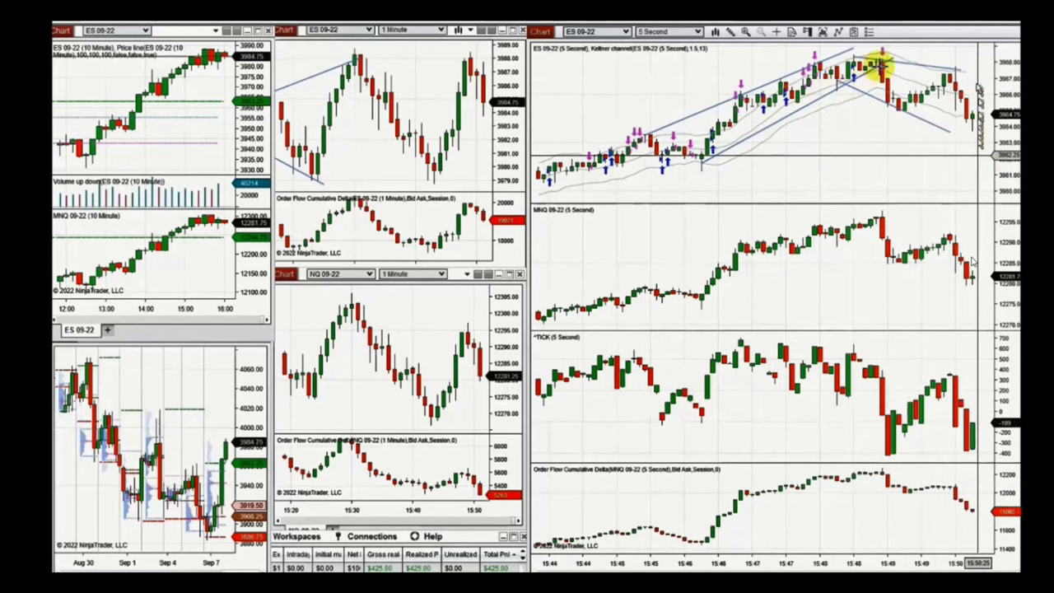
Add the text label "High Volatility Filter" below the rising channel on the ES 5-second chart
click(905, 128)
click(711, 186)
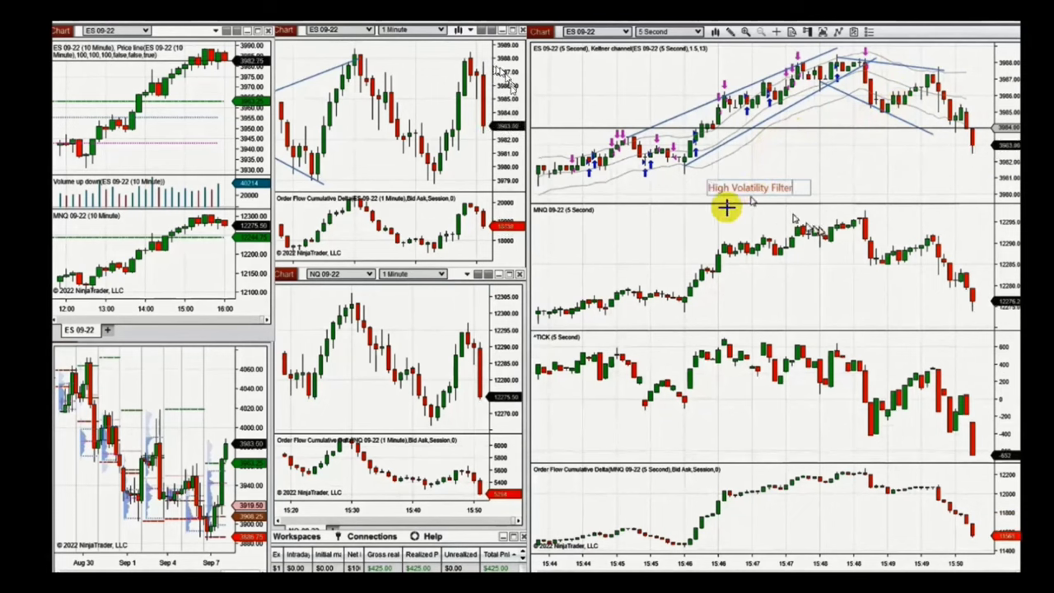
click(745, 200)
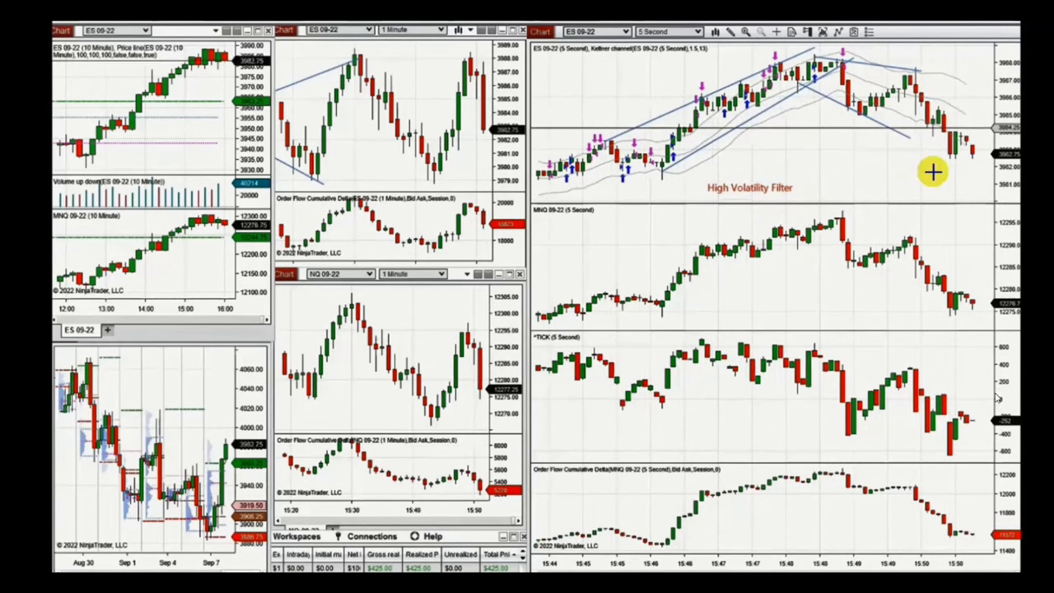
Show the system clock and calendar to check the current time, and close it again
key(super+alt+d)
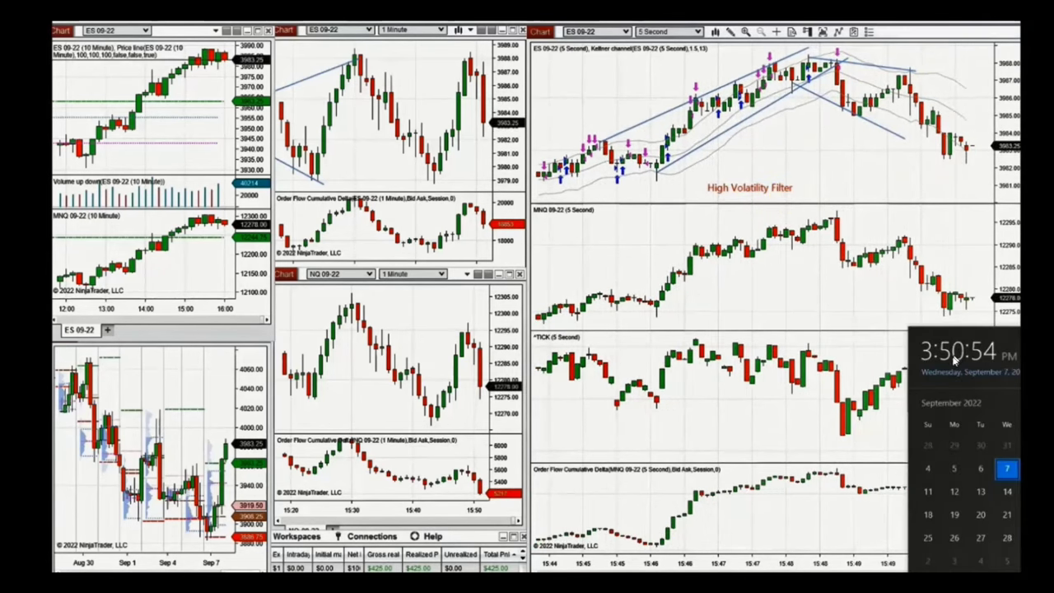
click(876, 368)
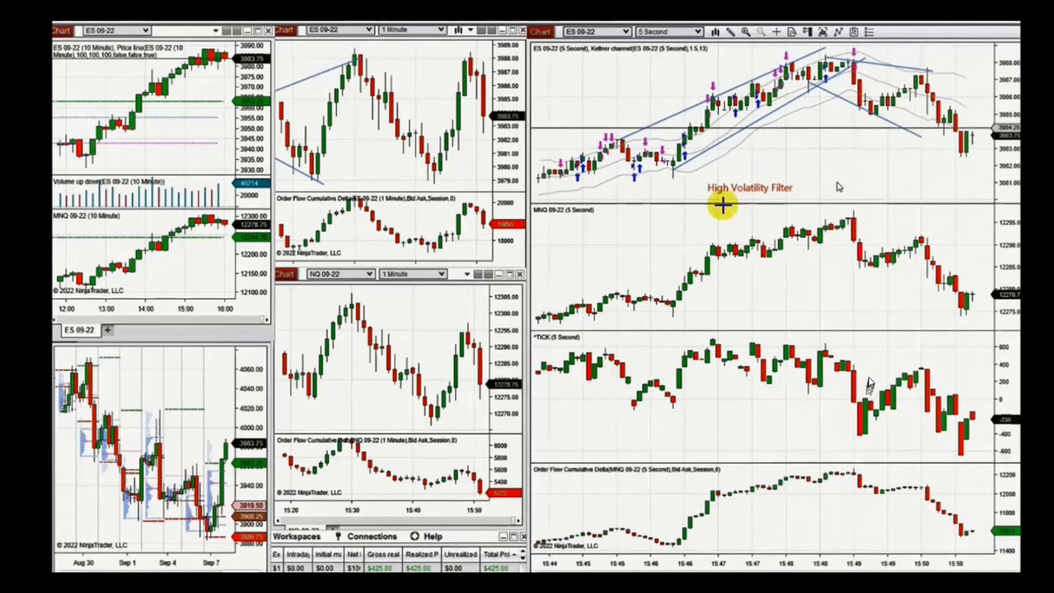